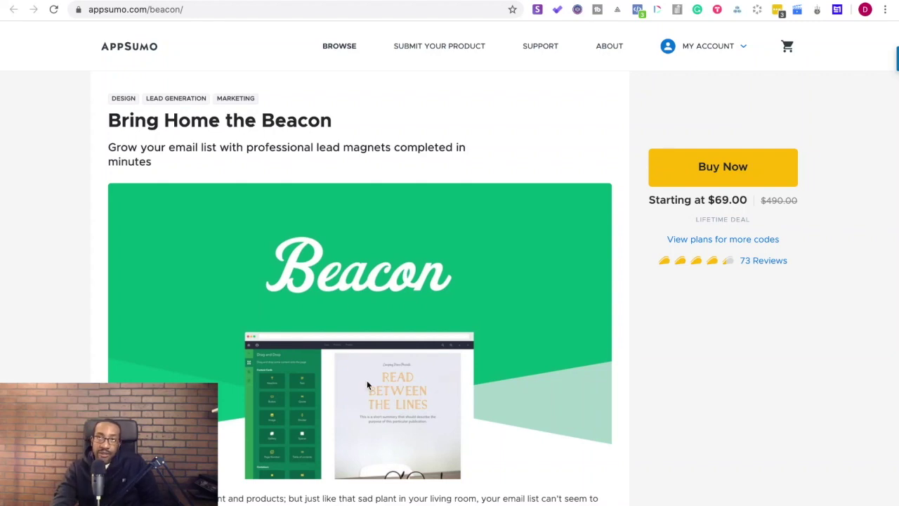
# Scroll the AppSumo Beacon deal page down to the formats, templates and features list, then back up
pyautogui.scroll(-15, 367, 380)
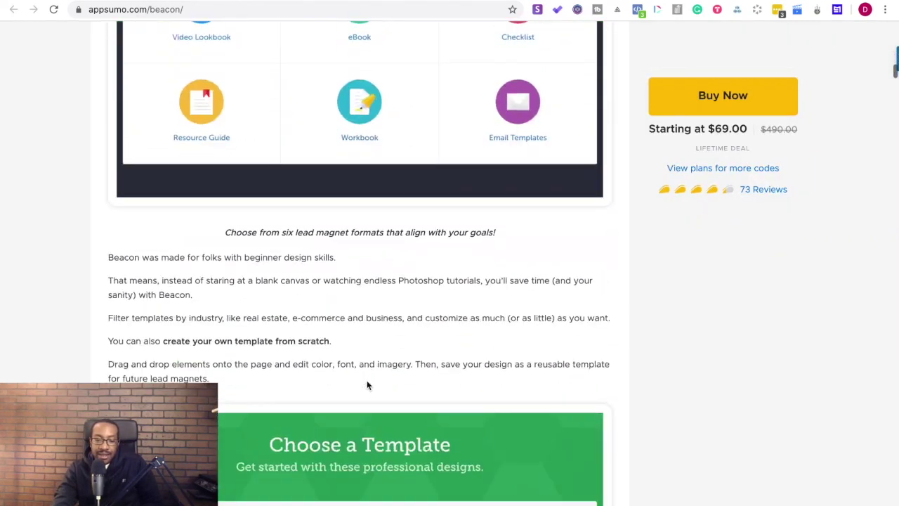
pyautogui.scroll(-1, 366, 380)
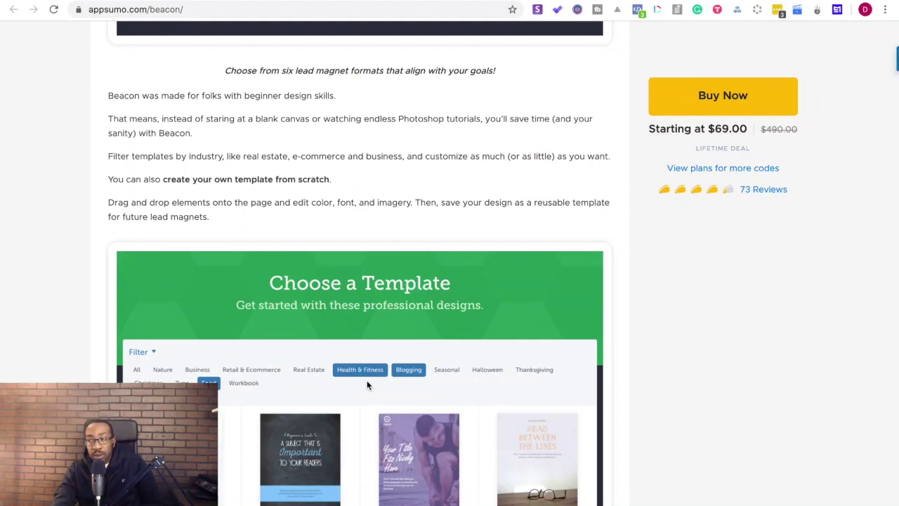
pyautogui.scroll(-20, 367, 382)
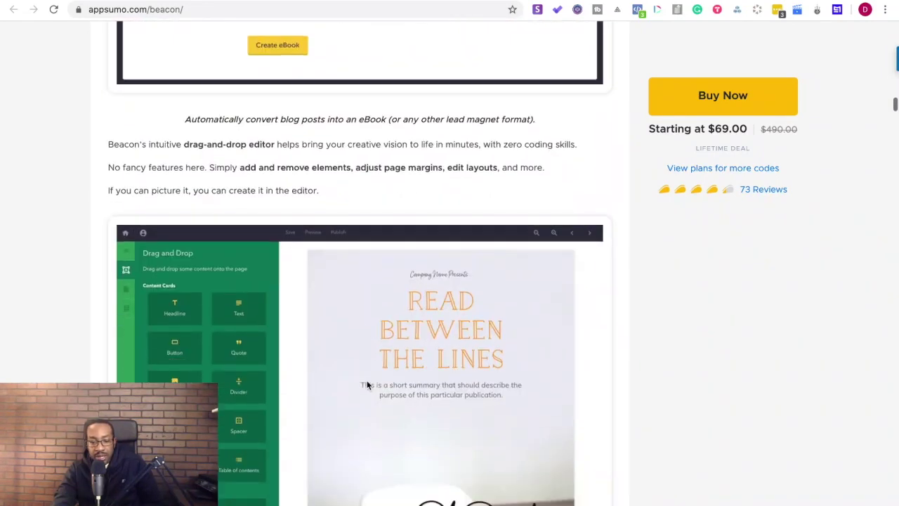
pyautogui.scroll(-10, 366, 380)
pyautogui.scroll(2, 367, 380)
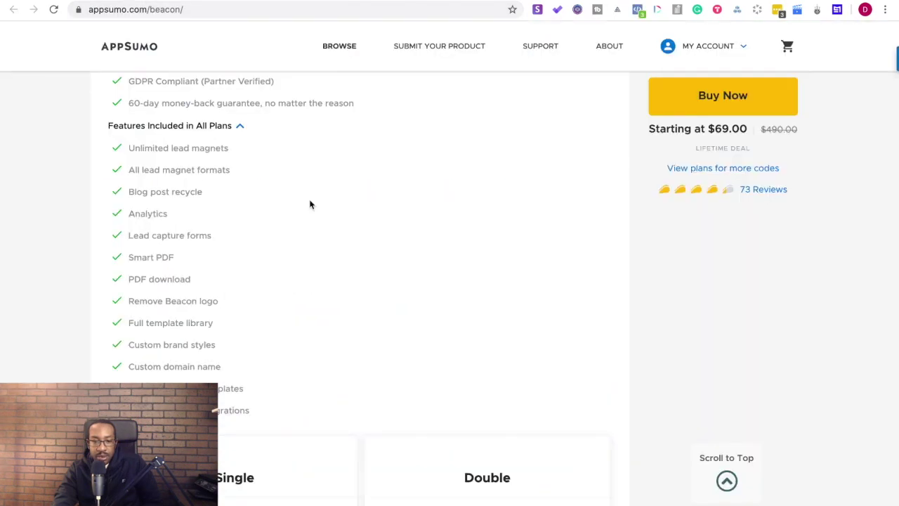
pyautogui.scroll(15, 316, 214)
pyautogui.scroll(10, 317, 214)
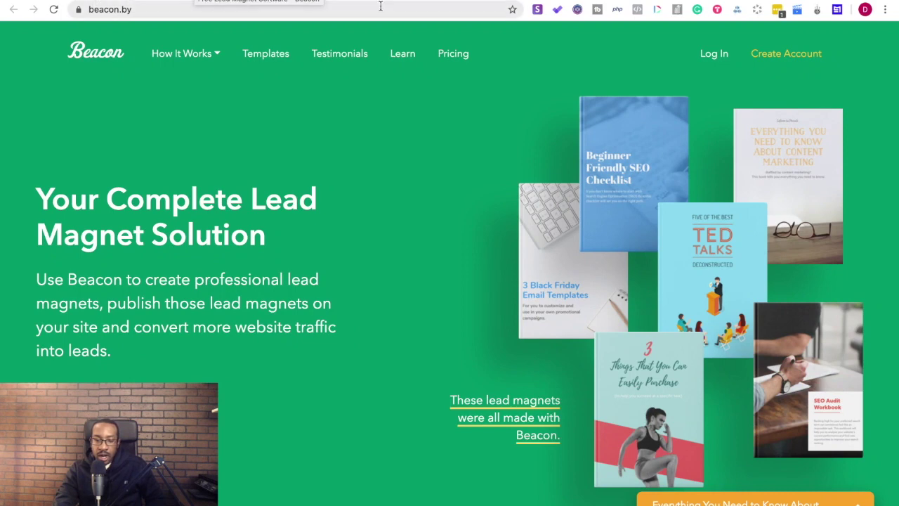
# Go to the Brand Factory Inc. dashboard and bring up the Create New options
pyautogui.click(443, 1)
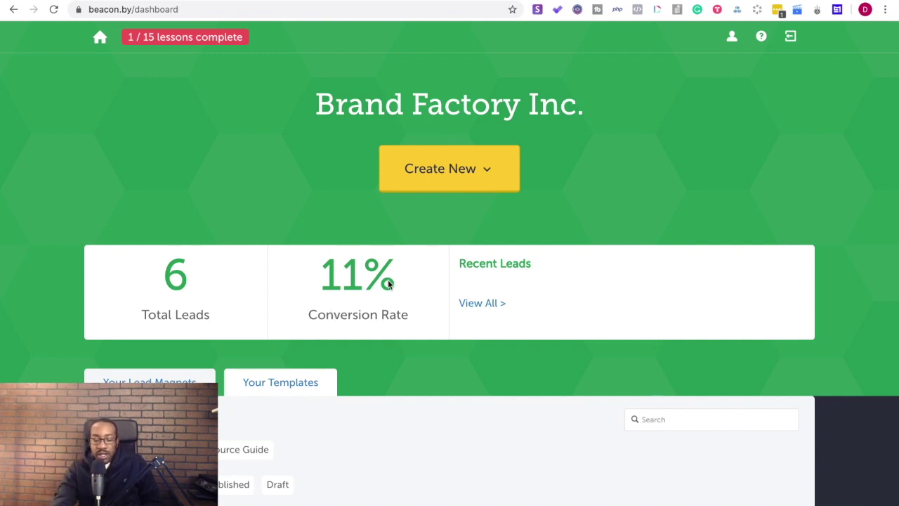
pyautogui.click(439, 170)
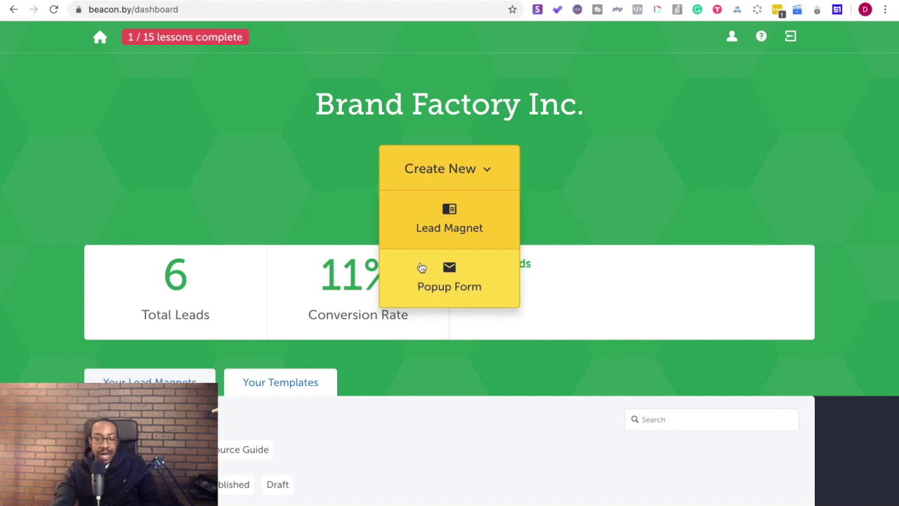
# Start a new lead magnet and browse the Blank, eBook, Checklist, Resource Guide, Workbook and Email Templates types
pyautogui.click(438, 224)
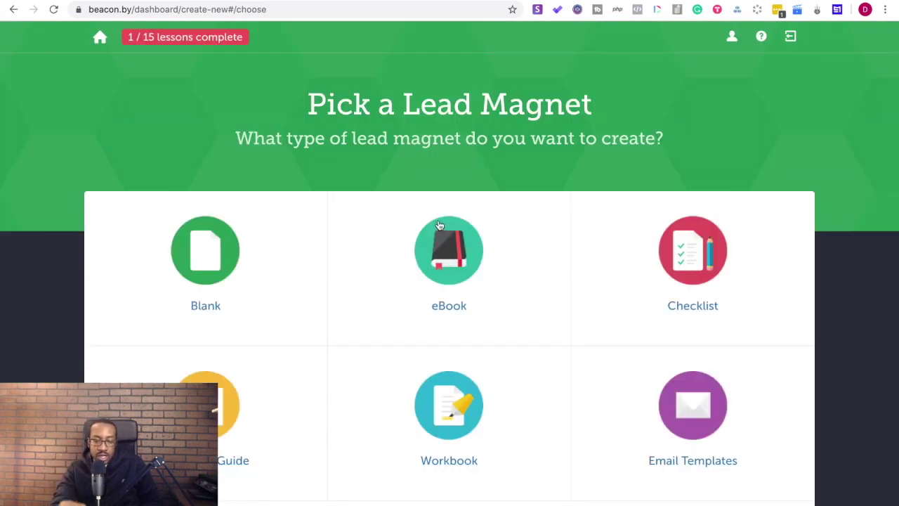
pyautogui.scroll(-2, 438, 225)
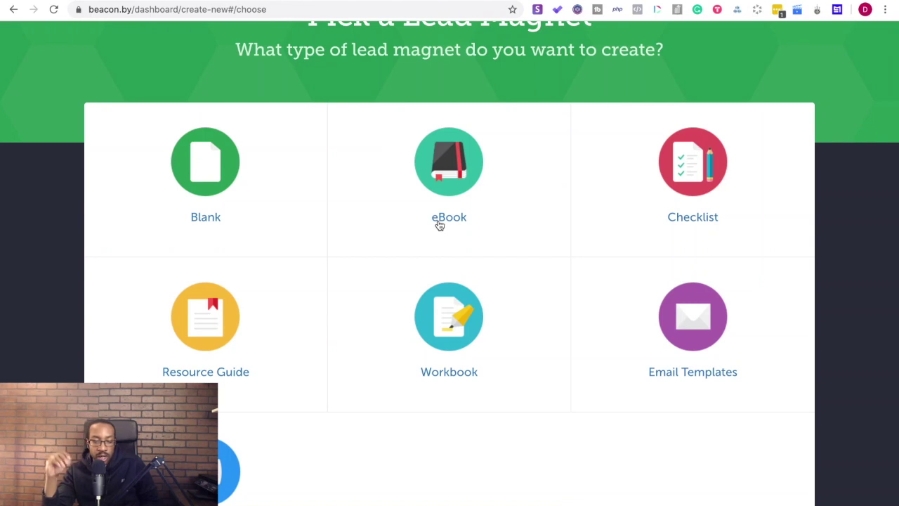
pyautogui.scroll(-2, 439, 224)
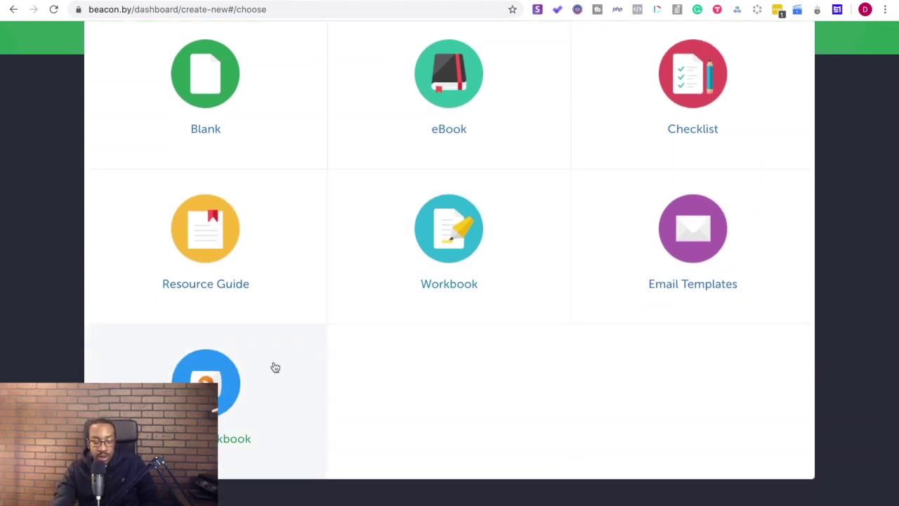
pyautogui.scroll(1, 283, 237)
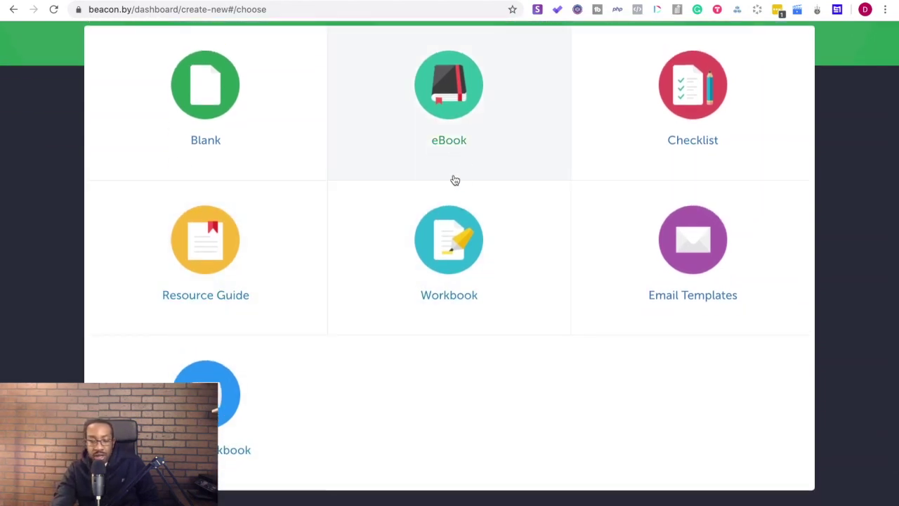
pyautogui.scroll(2, 453, 181)
pyautogui.scroll(-1, 443, 220)
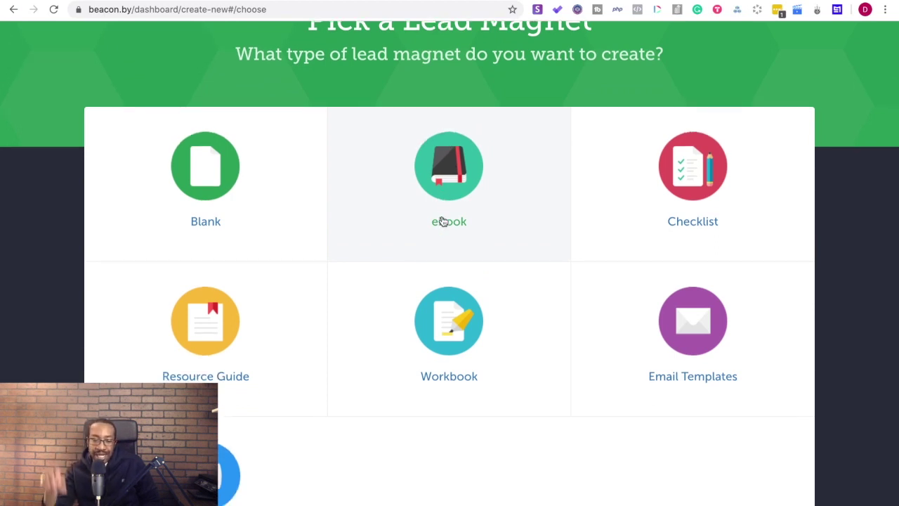
pyautogui.click(193, 344)
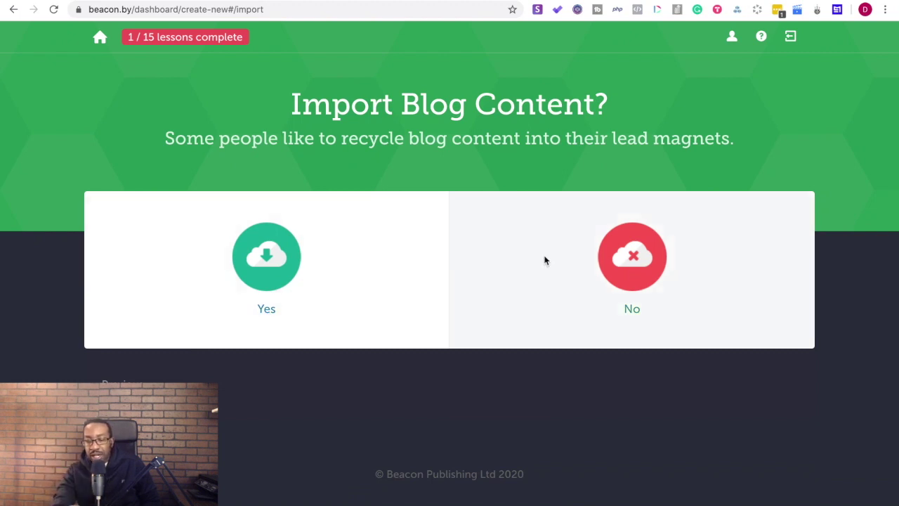
# Skip the blog import and choose the Digital Marketing Playbook theme
pyautogui.click(662, 241)
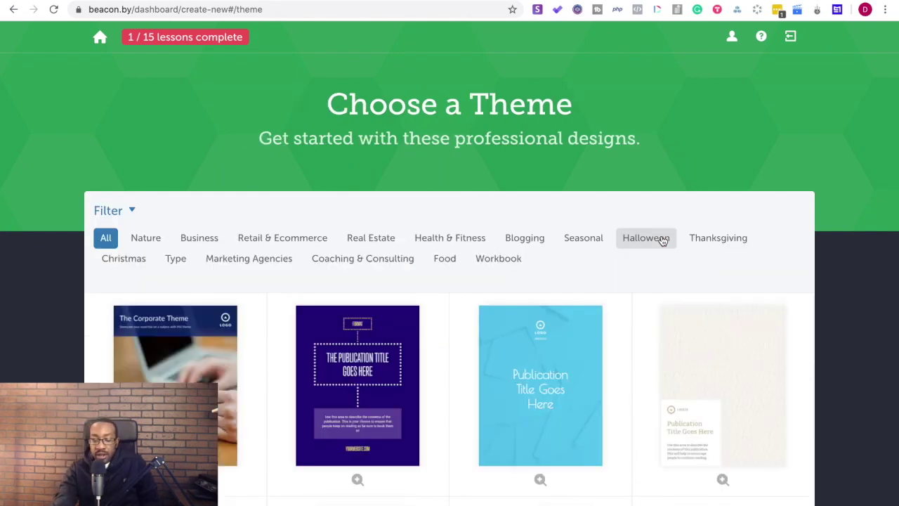
pyautogui.scroll(-5, 709, 311)
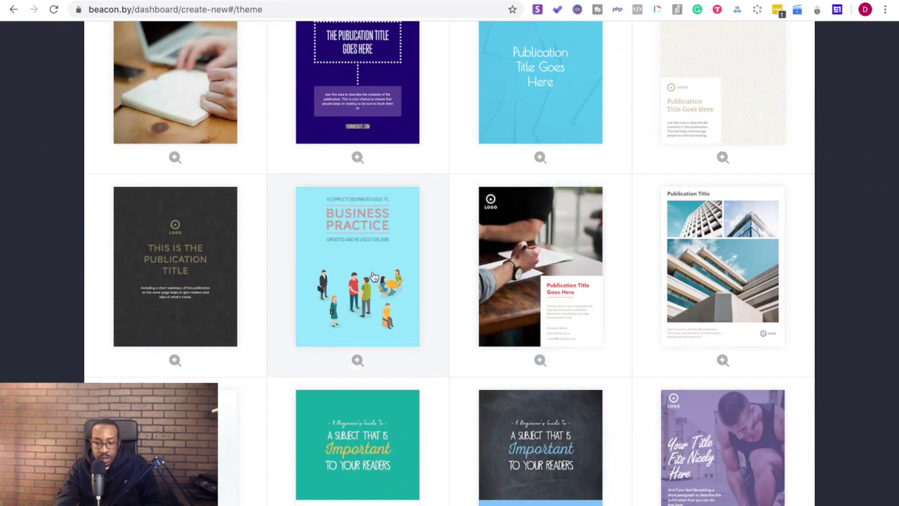
pyautogui.scroll(-5, 374, 276)
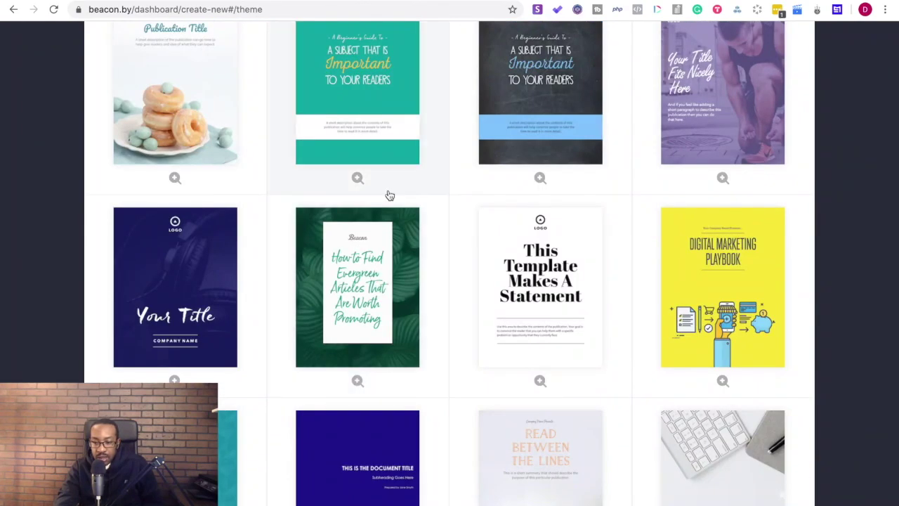
pyautogui.click(704, 236)
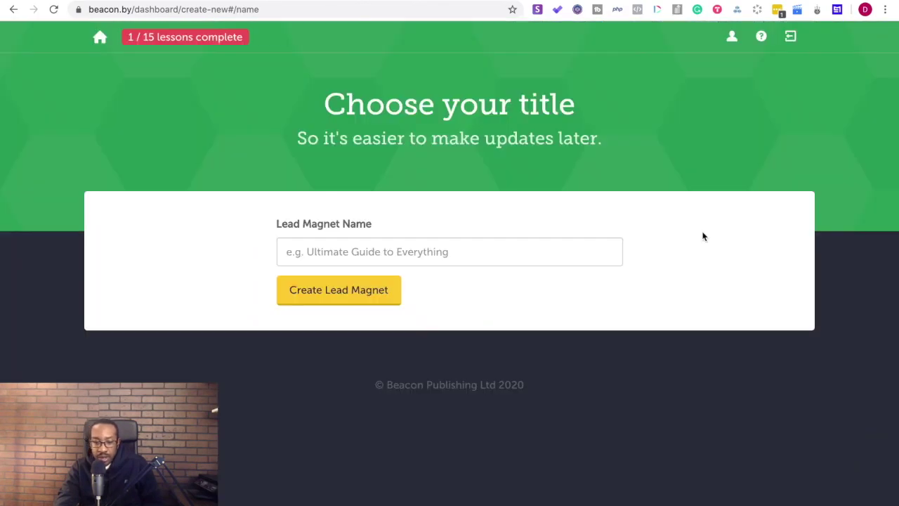
# Name the lead magnet 'AppSumo 101: Getting the Best Deal for Your Side-Hustle' and create it
pyautogui.click(318, 251)
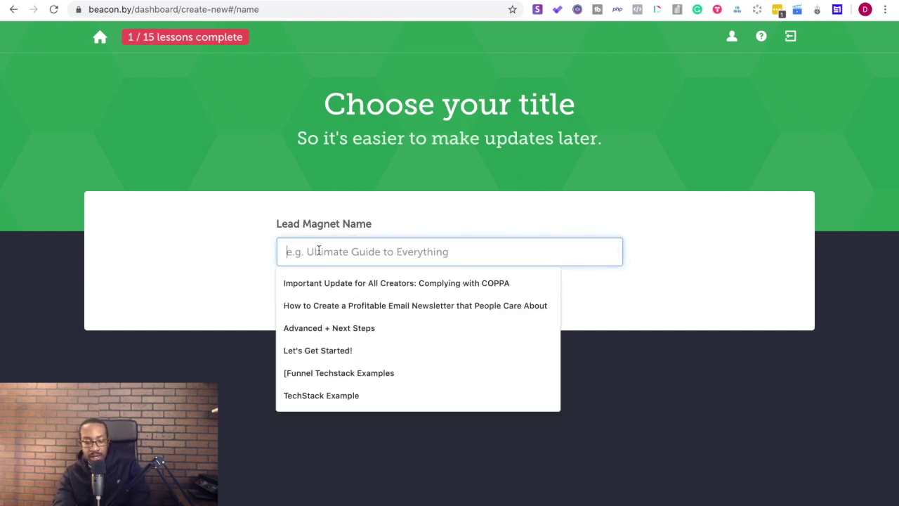
pyautogui.write('App')
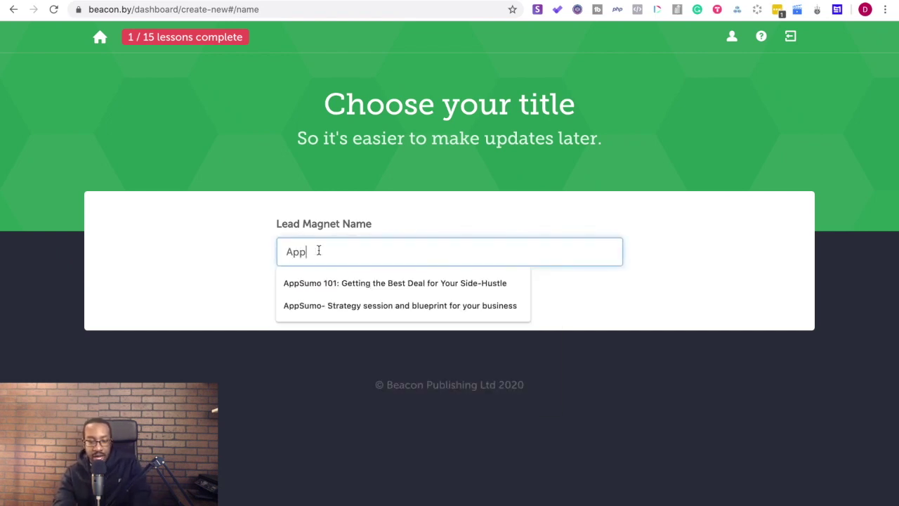
pyautogui.press('Down')
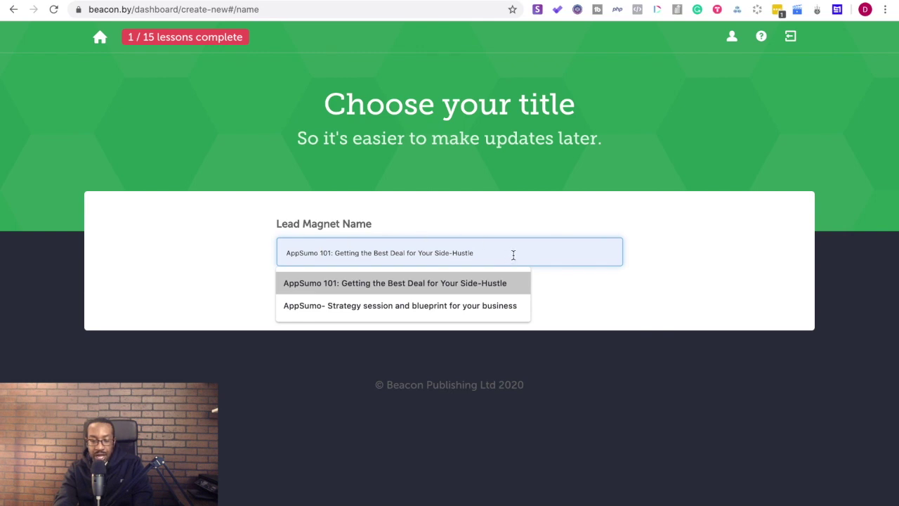
pyautogui.click(466, 291)
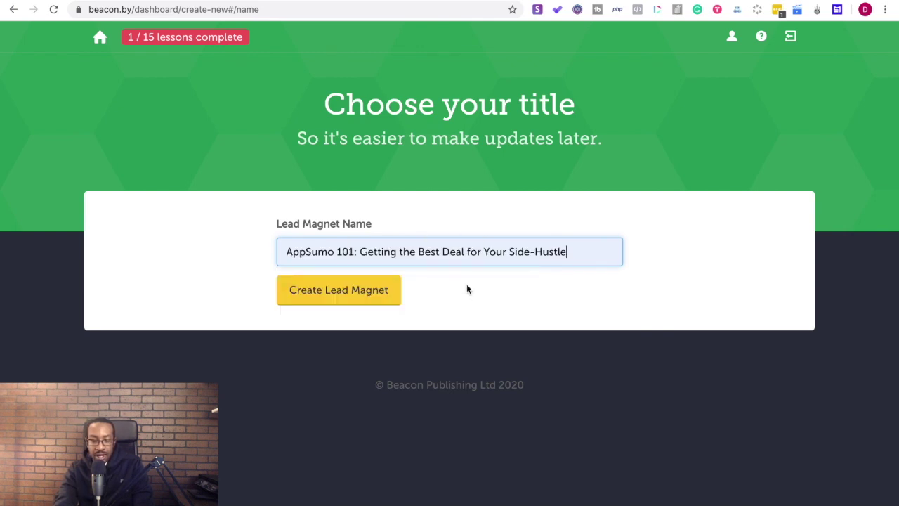
pyautogui.click(379, 291)
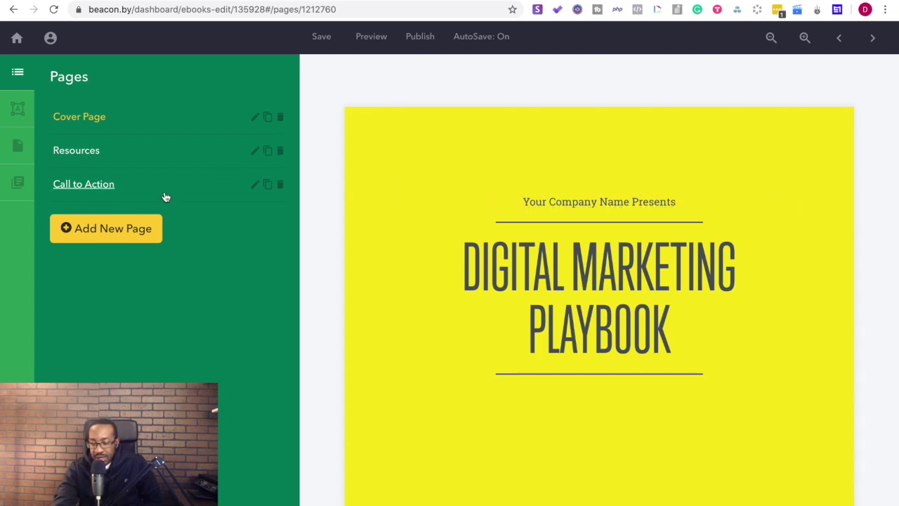
# Preview the Resources and Call to Action pages, then show the cover's Digital Marketing Playbook headline settings
pyautogui.click(77, 151)
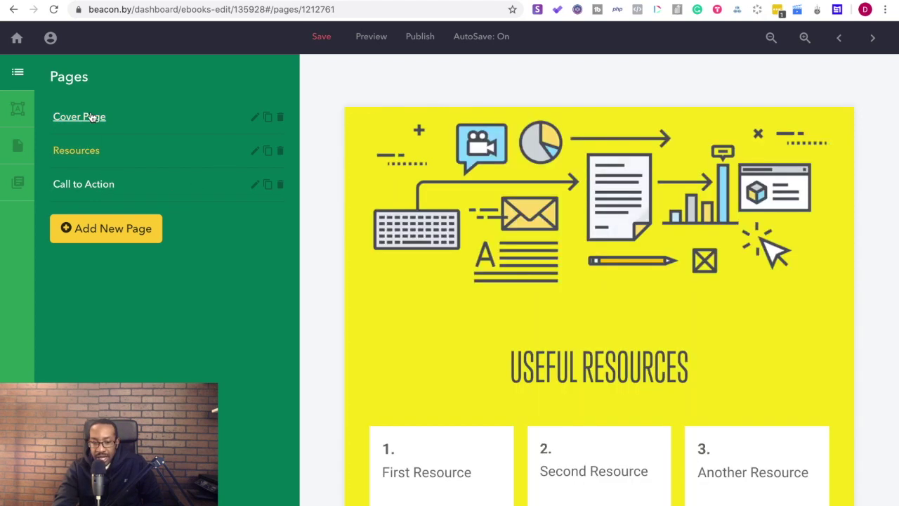
pyautogui.click(89, 116)
pyautogui.click(83, 152)
pyautogui.scroll(-4, 488, 303)
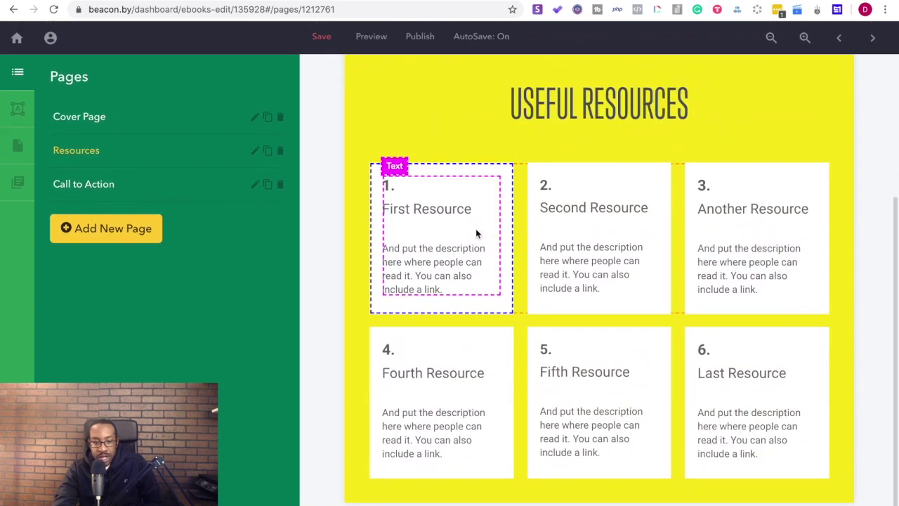
pyautogui.click(106, 186)
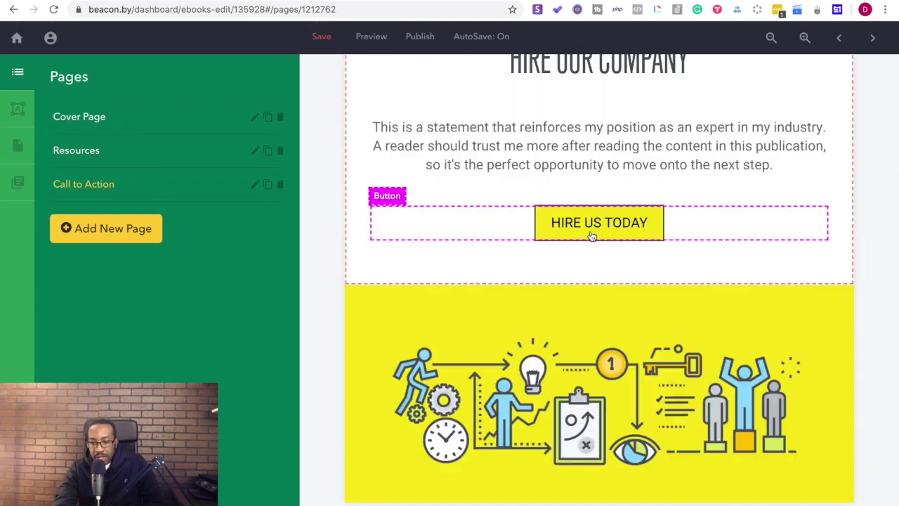
pyautogui.scroll(4, 592, 233)
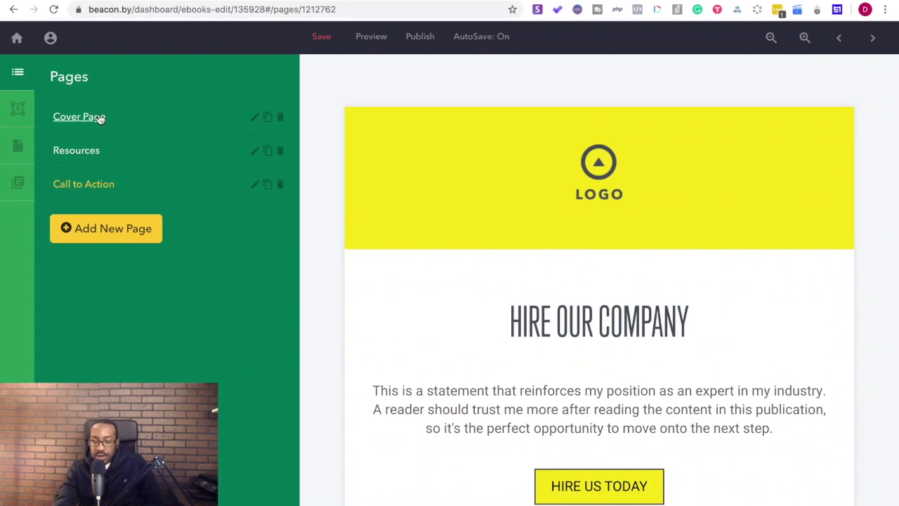
pyautogui.click(99, 118)
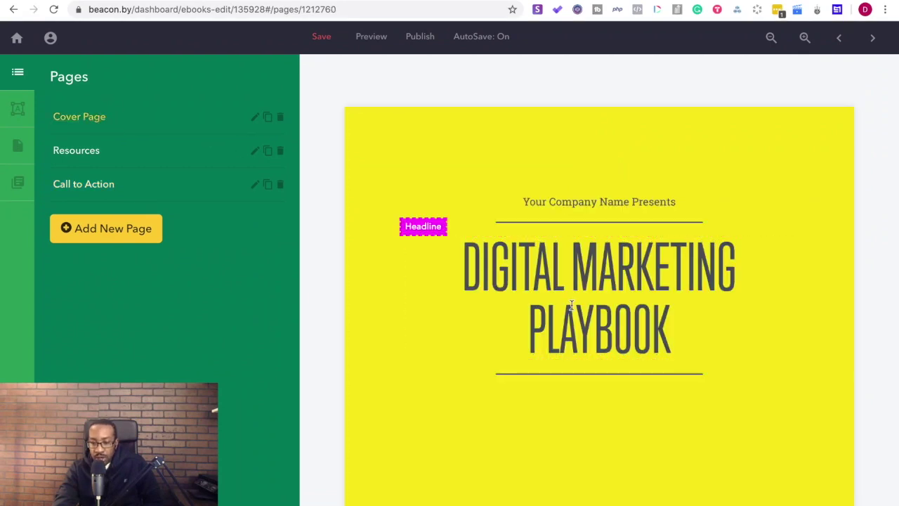
pyautogui.click(573, 263)
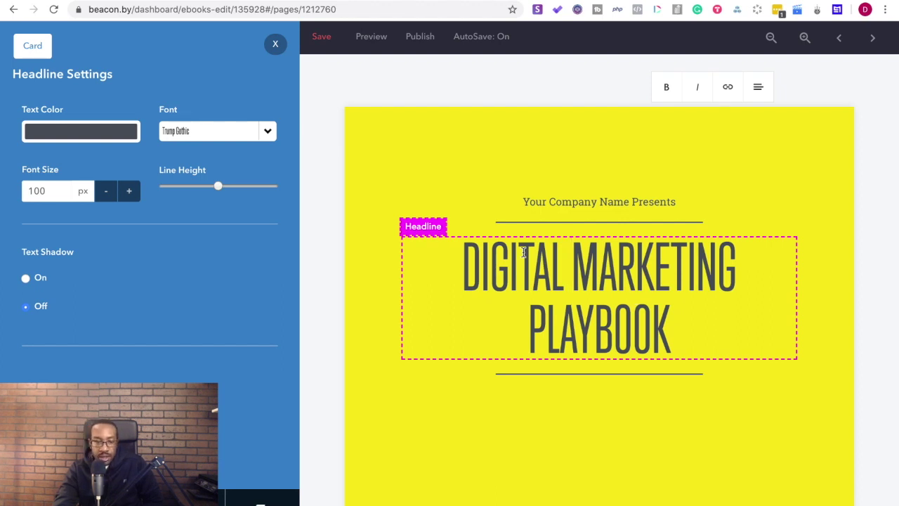
# Check the headline font list, keeping Trump Gothic
pyautogui.click(194, 137)
pyautogui.click(187, 136)
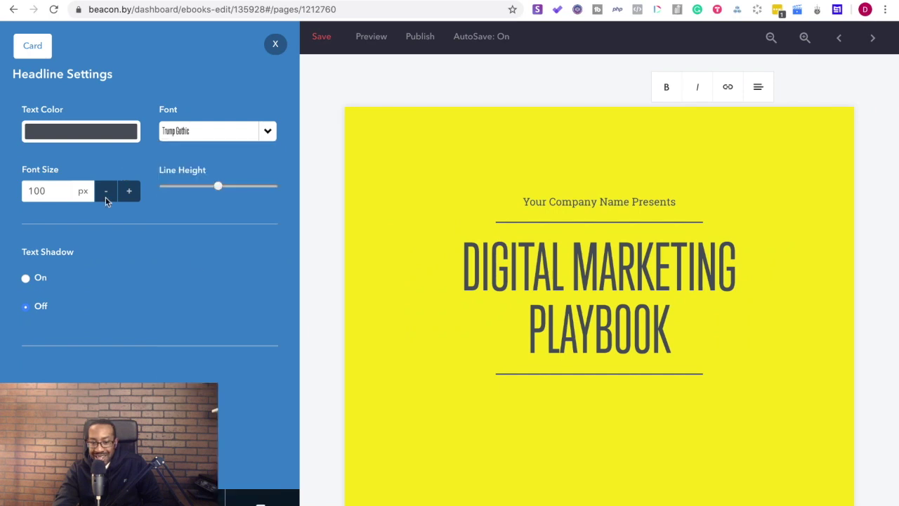
pyautogui.scroll(-3, 640, 291)
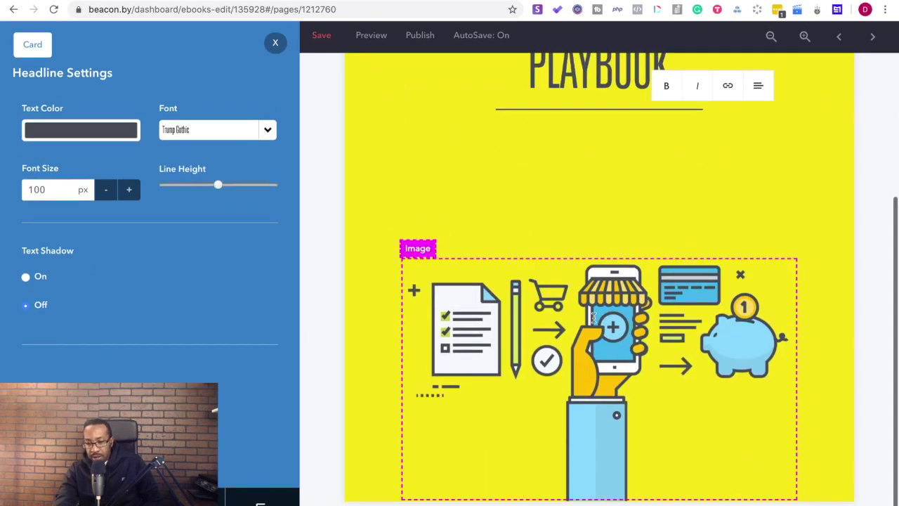
pyautogui.scroll(3, 563, 174)
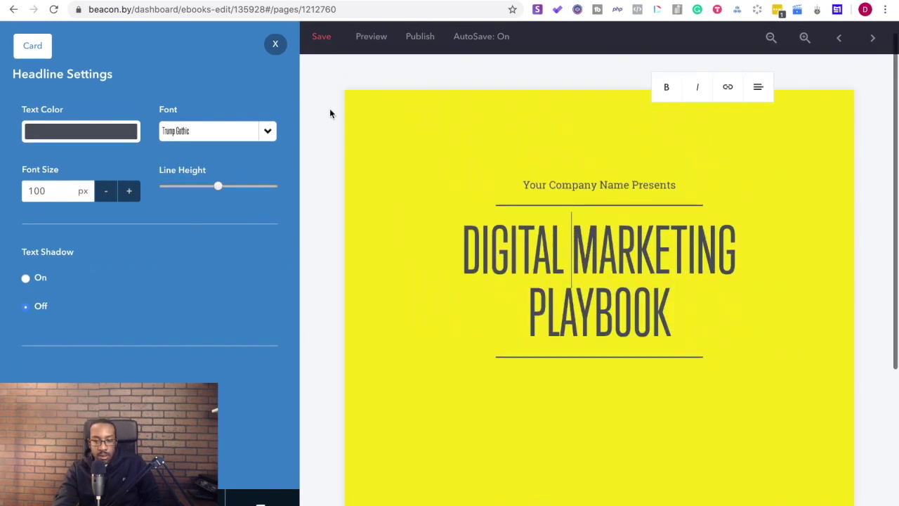
# Review the cover page settings: yellow background and margins 140, 1, 90 and 90
pyautogui.click(386, 121)
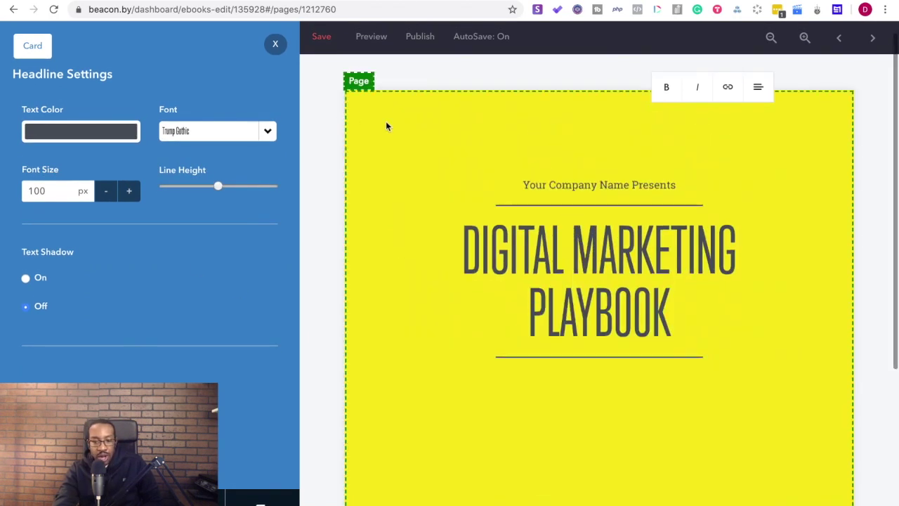
pyautogui.click(274, 45)
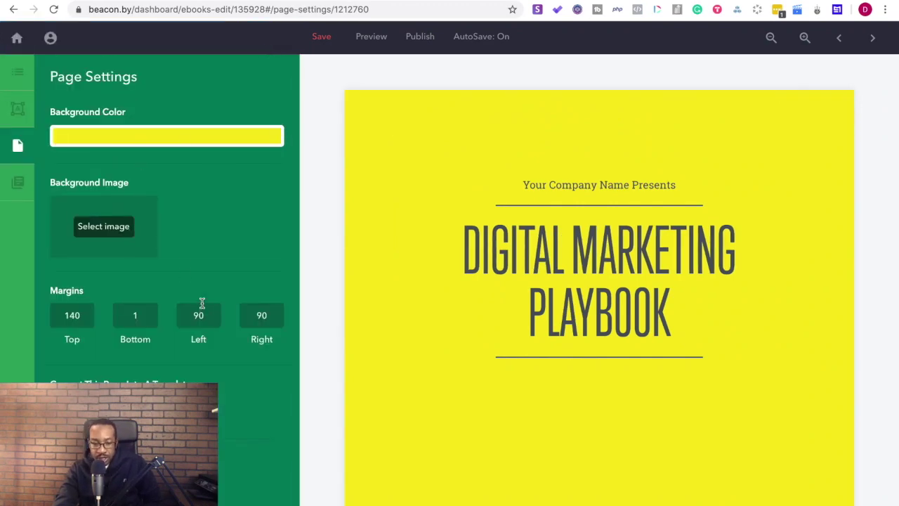
pyautogui.scroll(-1, 201, 301)
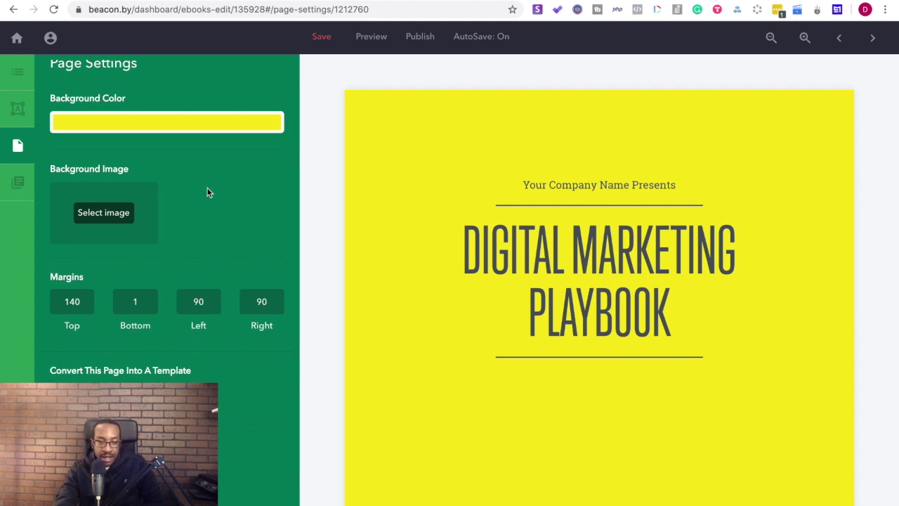
pyautogui.scroll(1, 208, 188)
pyautogui.scroll(-1, 207, 188)
pyautogui.scroll(1, 204, 190)
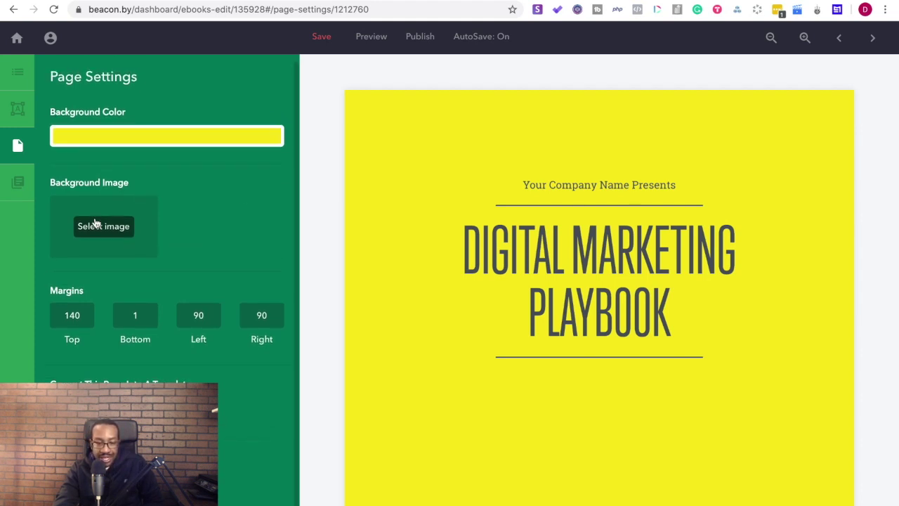
pyautogui.scroll(-1, 96, 222)
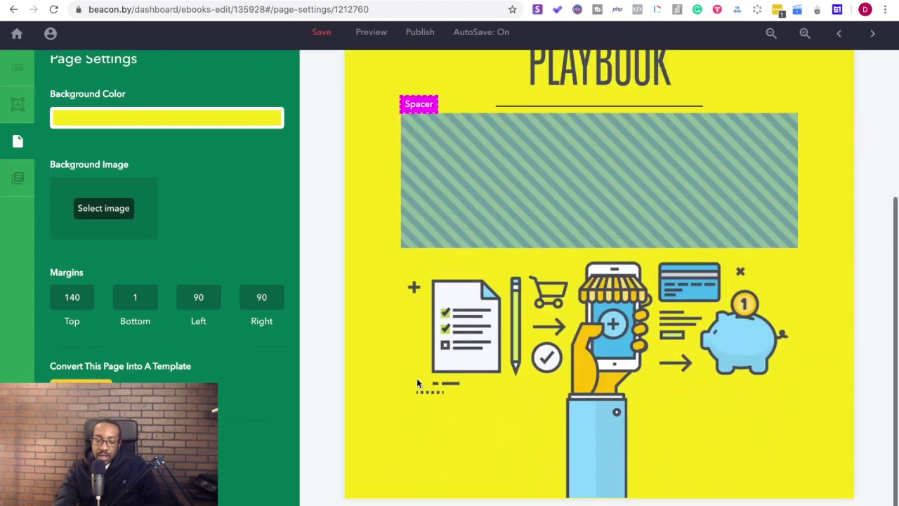
pyautogui.scroll(5, 387, 327)
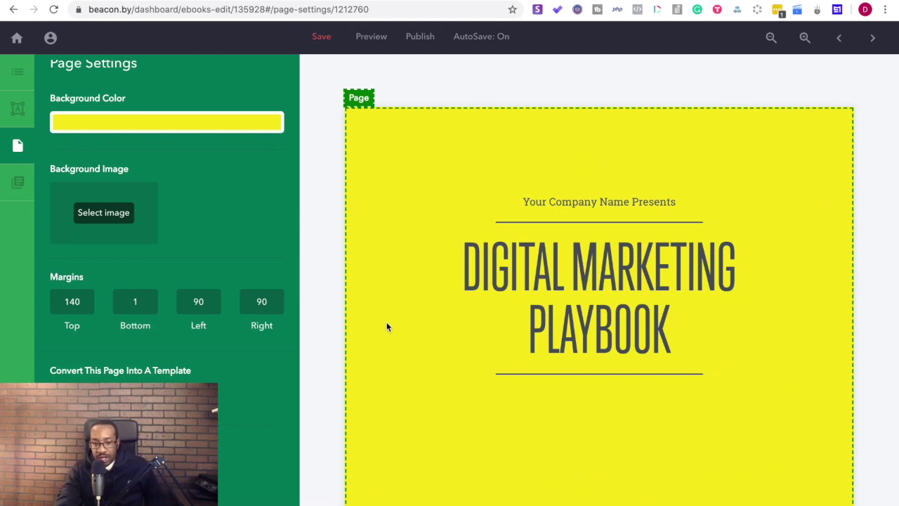
pyautogui.click(18, 74)
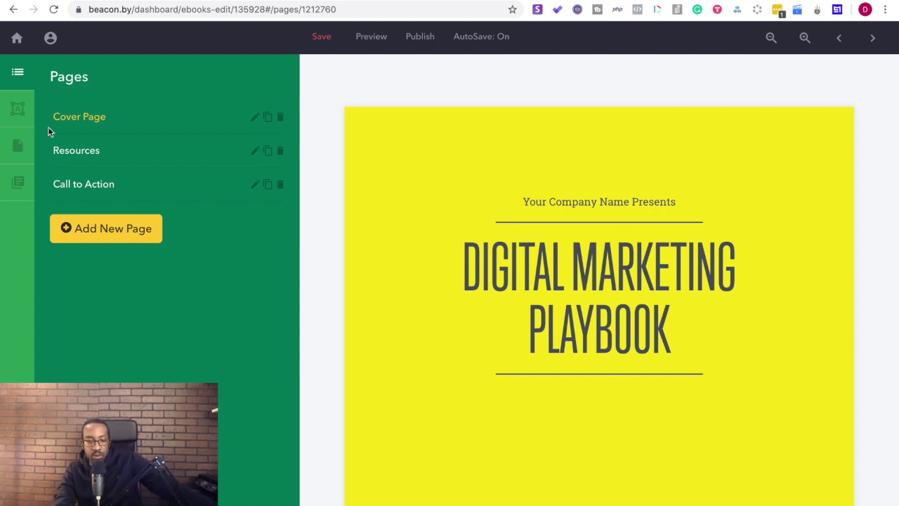
# Bring up the Add New Page picker and scroll through its page templates
pyautogui.click(109, 232)
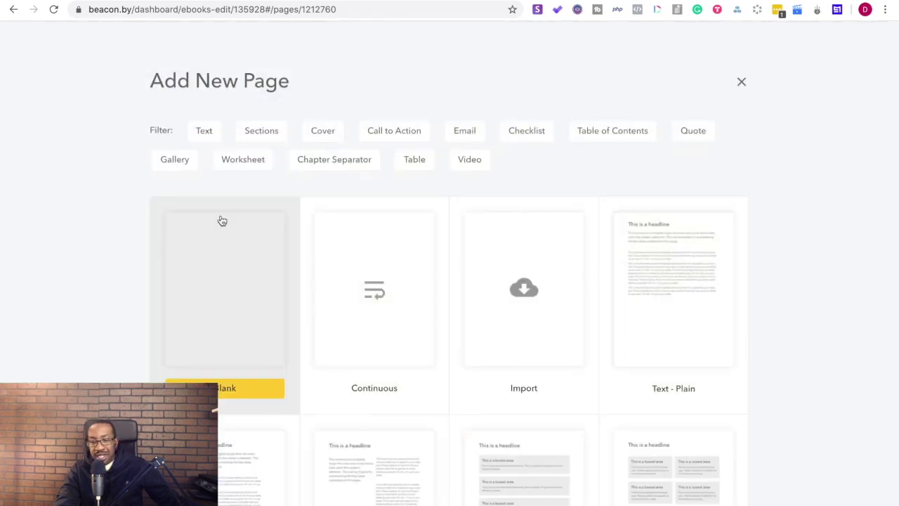
pyautogui.scroll(-20, 304, 293)
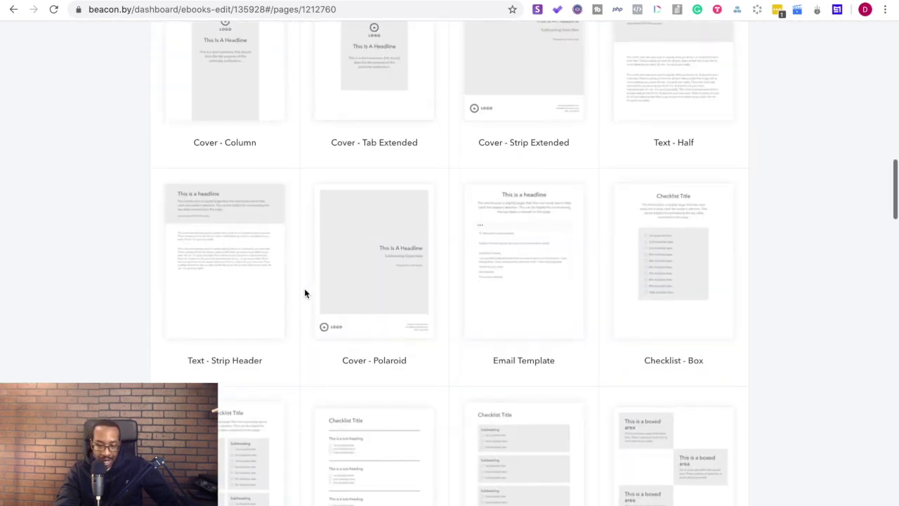
pyautogui.scroll(-5, 304, 293)
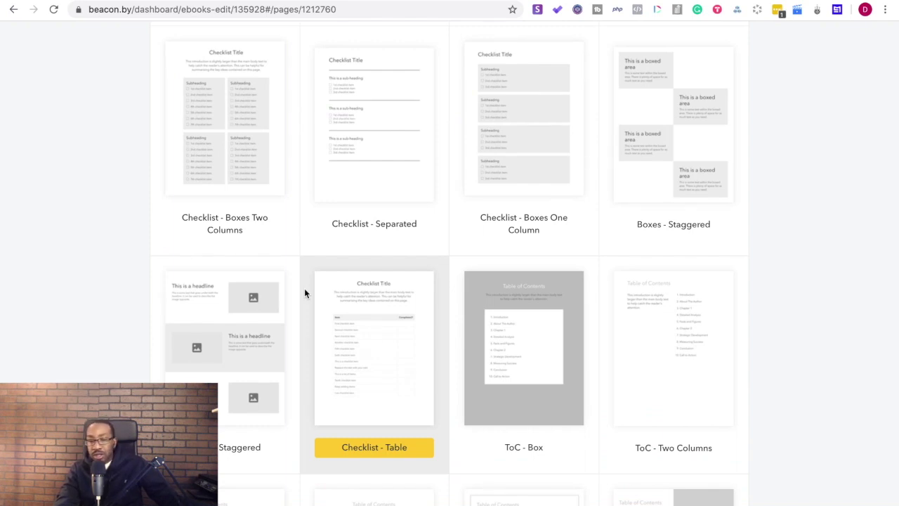
pyautogui.scroll(-8, 304, 293)
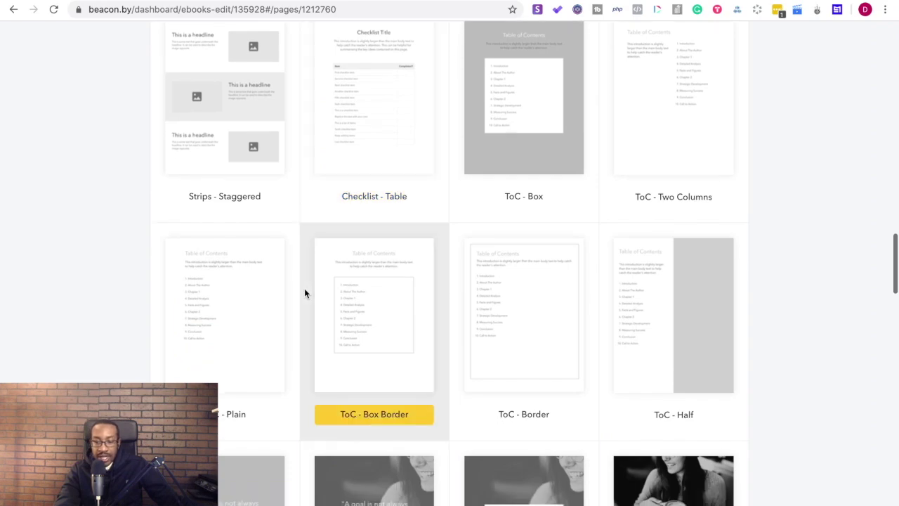
pyautogui.scroll(-1, 305, 293)
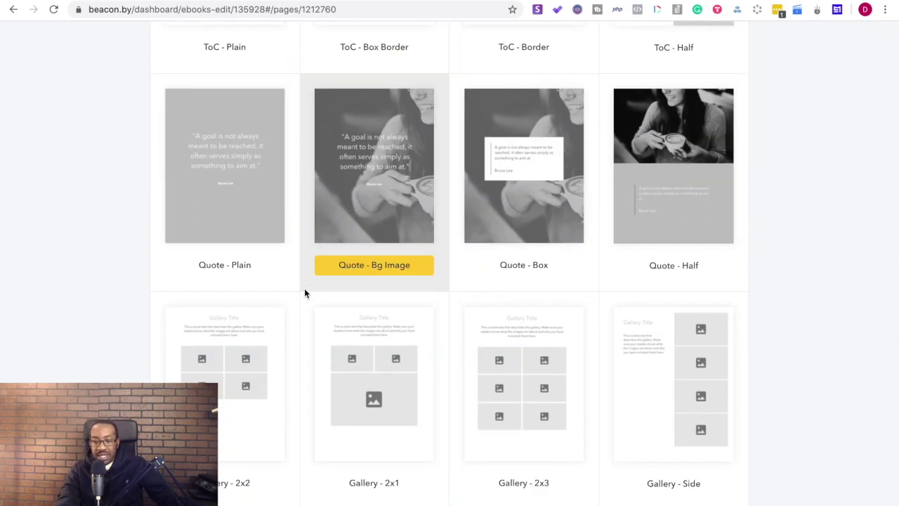
pyautogui.scroll(20, 304, 290)
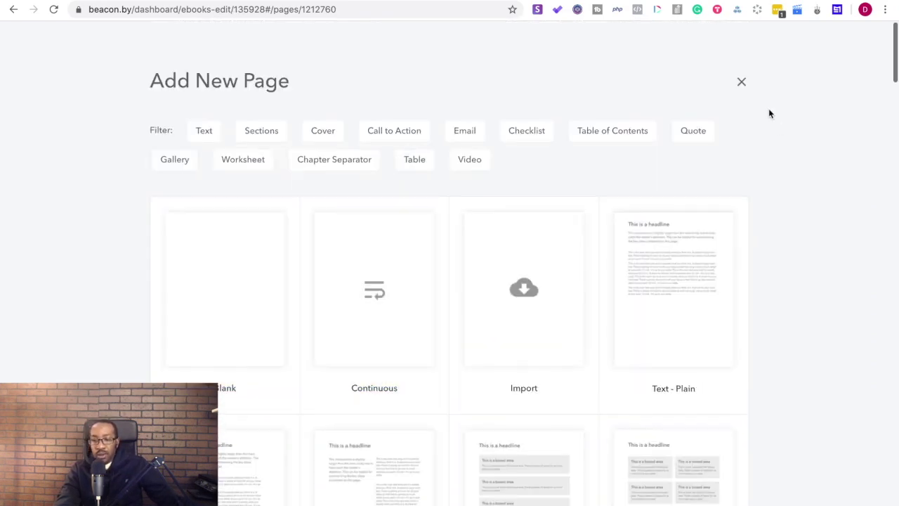
# Filter templates by Quote, Table of Contents and Checklist, then close without adding a page
pyautogui.click(681, 133)
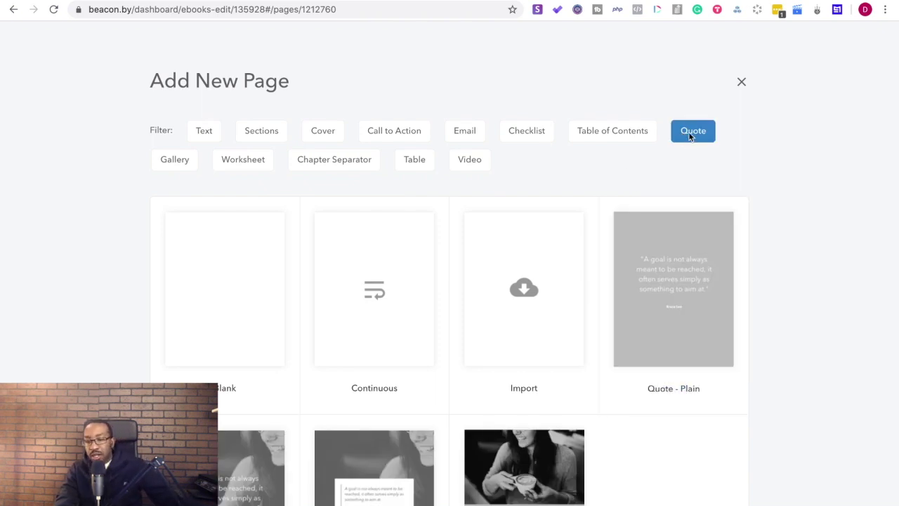
pyautogui.click(613, 137)
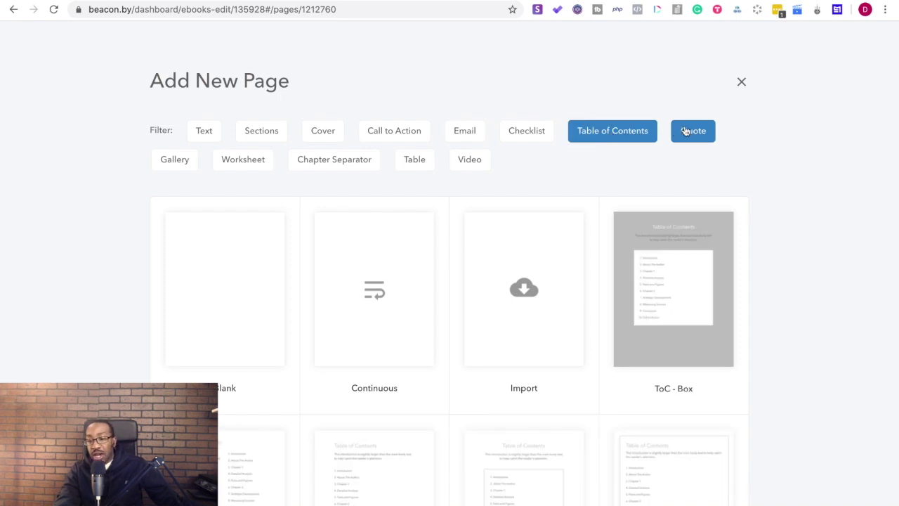
pyautogui.click(686, 131)
pyautogui.click(630, 130)
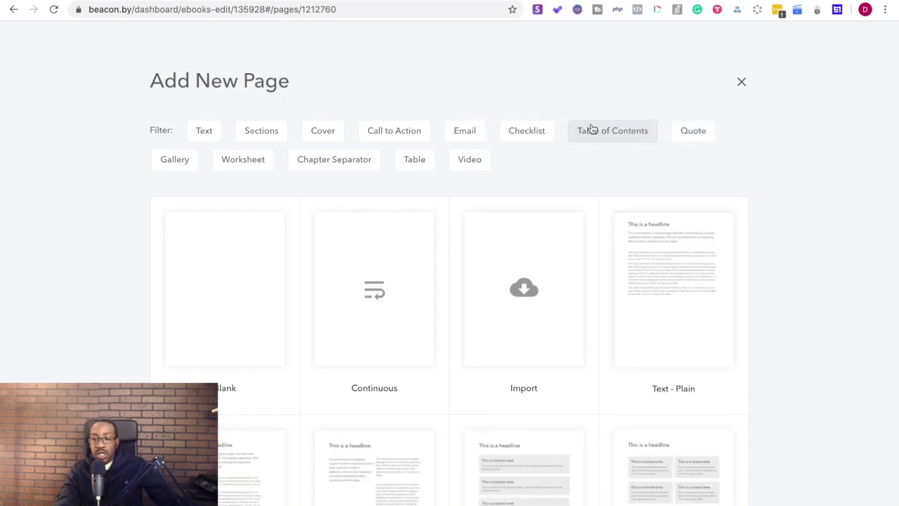
pyautogui.click(526, 133)
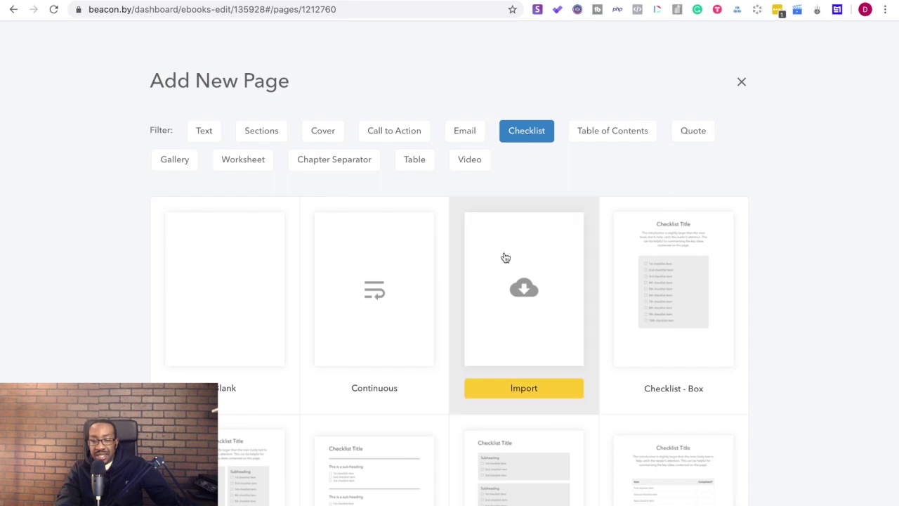
pyautogui.scroll(-1, 511, 286)
pyautogui.scroll(-5, 518, 315)
pyautogui.scroll(6, 518, 315)
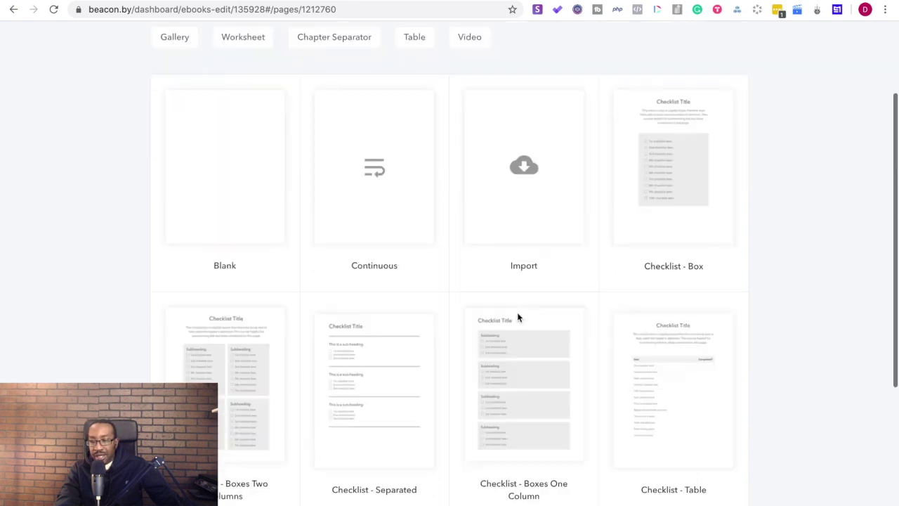
pyautogui.click(739, 84)
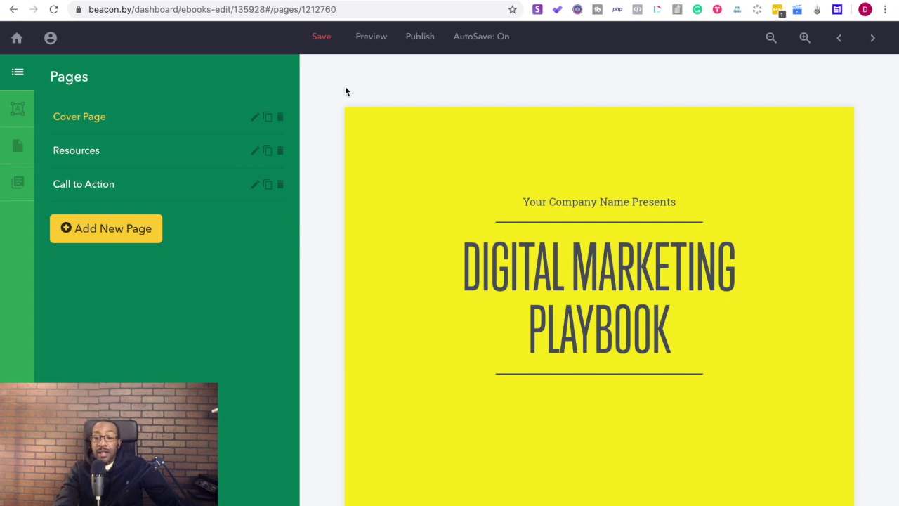
pyautogui.click(412, 38)
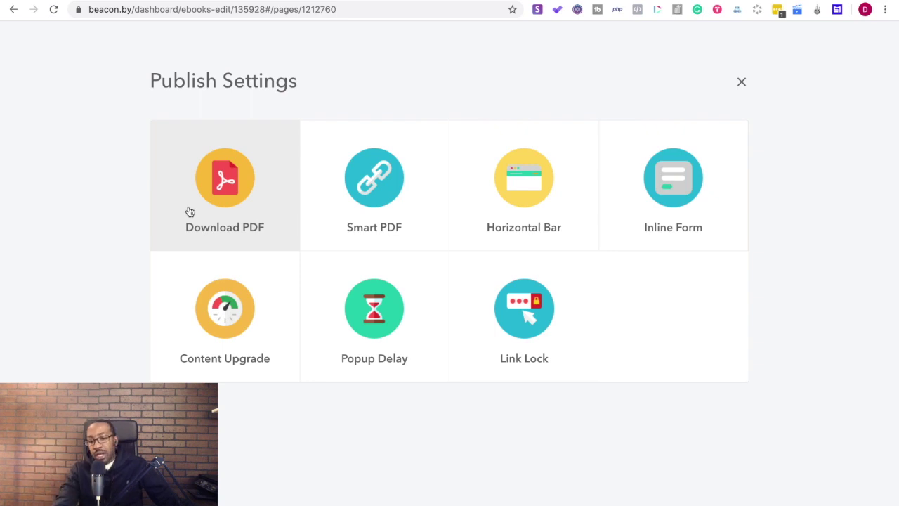
pyautogui.click(743, 81)
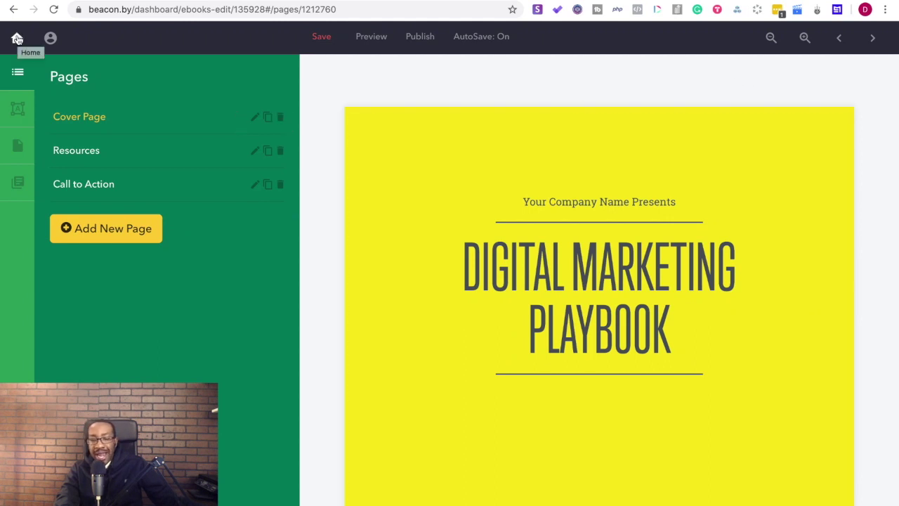
pyautogui.click(17, 39)
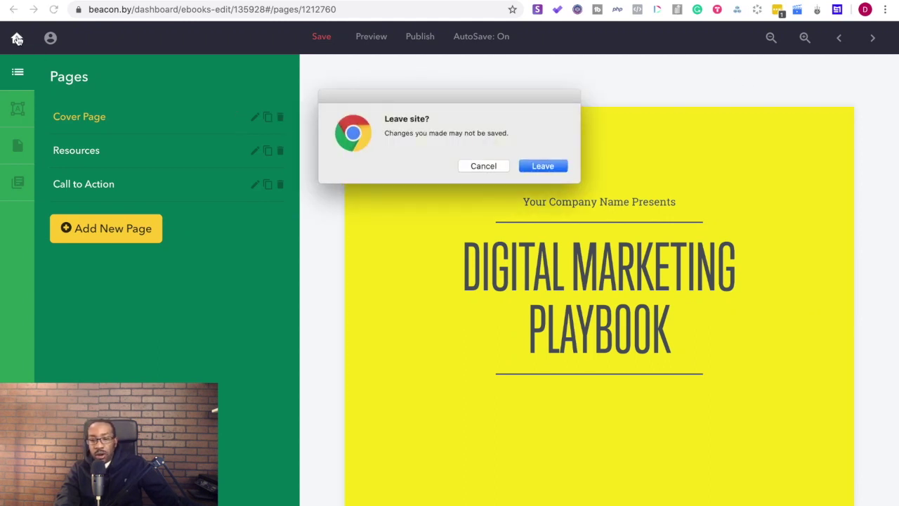
# Leave the editor despite unsaved changes and scroll through the dashboard's existing lead magnets
pyautogui.click(549, 166)
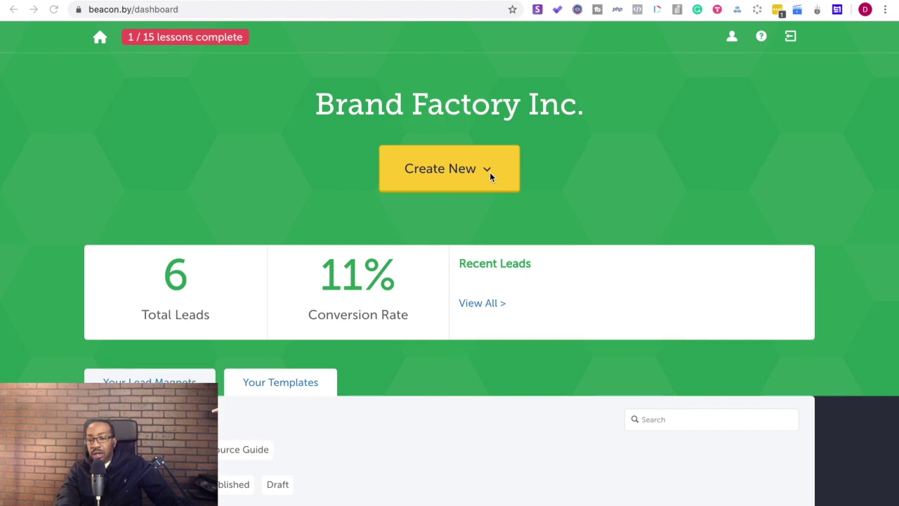
pyautogui.scroll(-10, 490, 175)
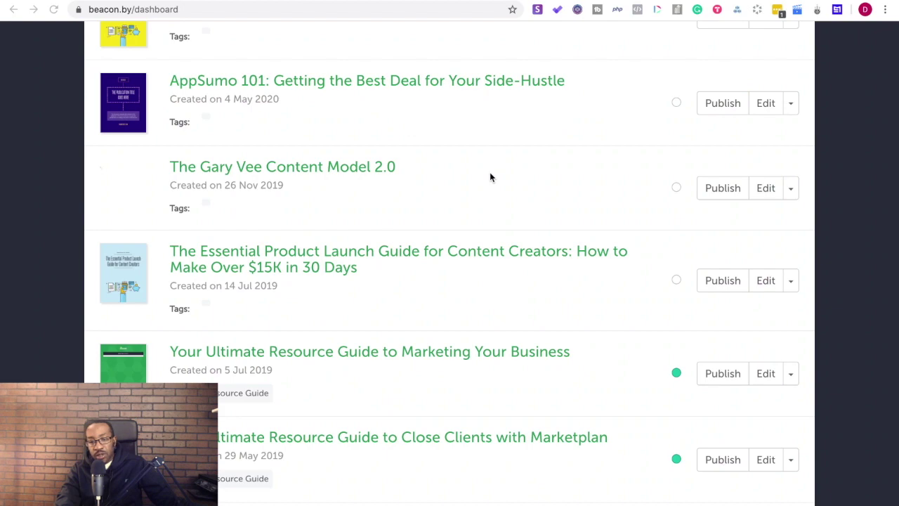
pyautogui.scroll(-6, 489, 177)
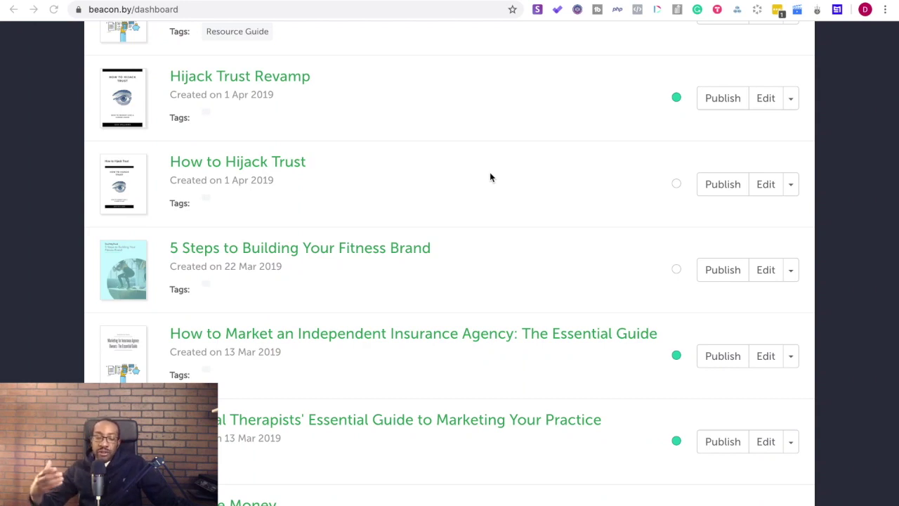
pyautogui.scroll(-1, 489, 177)
pyautogui.scroll(-6, 490, 177)
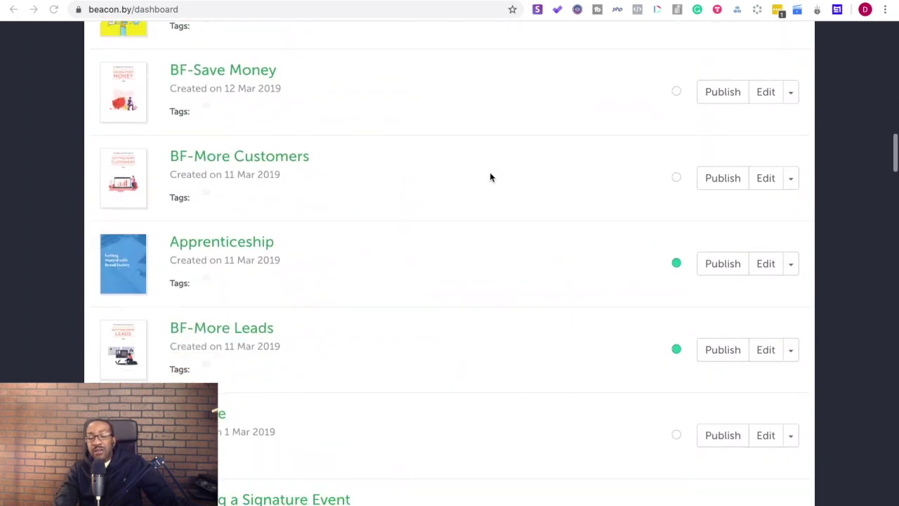
pyautogui.scroll(3, 489, 177)
pyautogui.scroll(1, 490, 176)
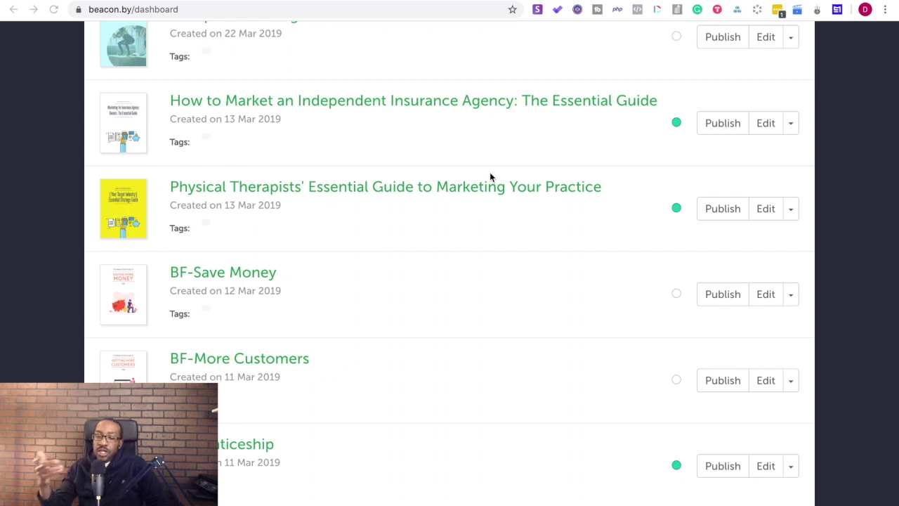
pyautogui.scroll(10, 490, 176)
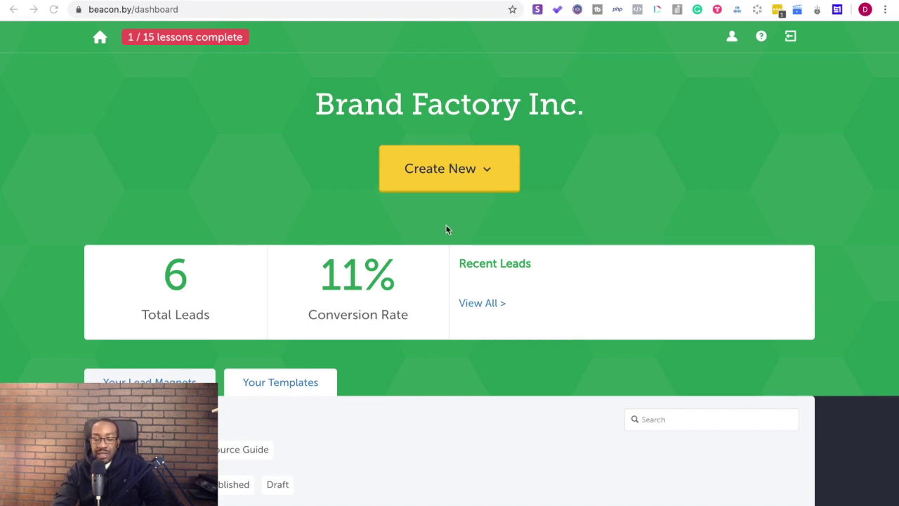
pyautogui.scroll(-10, 446, 230)
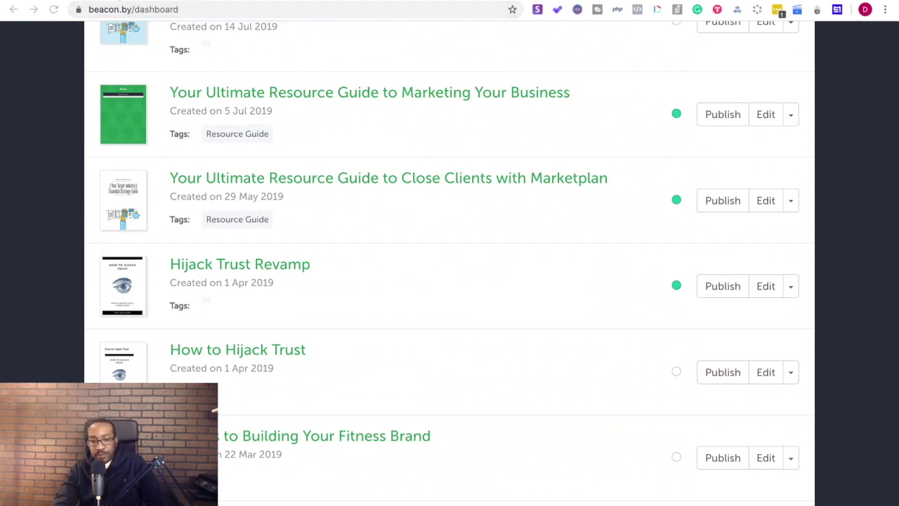
pyautogui.hotkey('ctrl', 'Tab')
# Scroll the Beacon deal to the all-plans features and Single $69.00 / Double $138.00 tiers
pyautogui.scroll(-10, 255, 251)
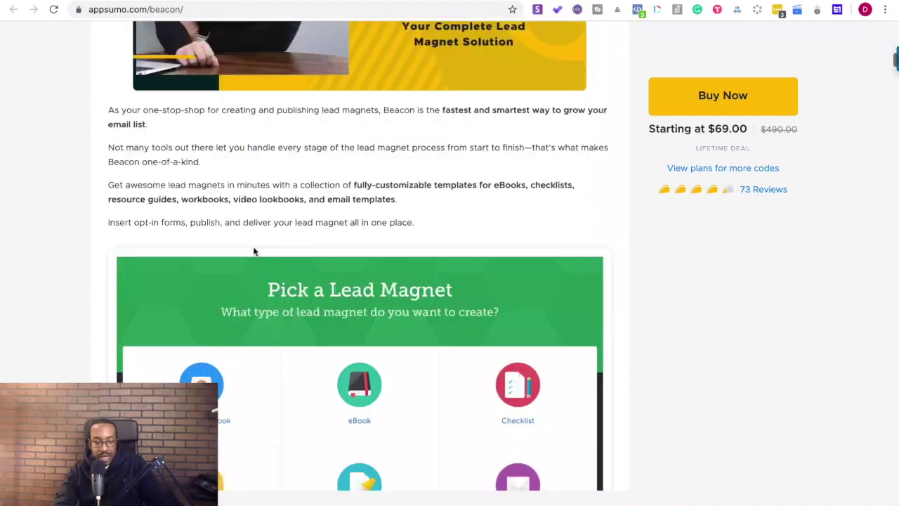
pyautogui.scroll(-20, 254, 251)
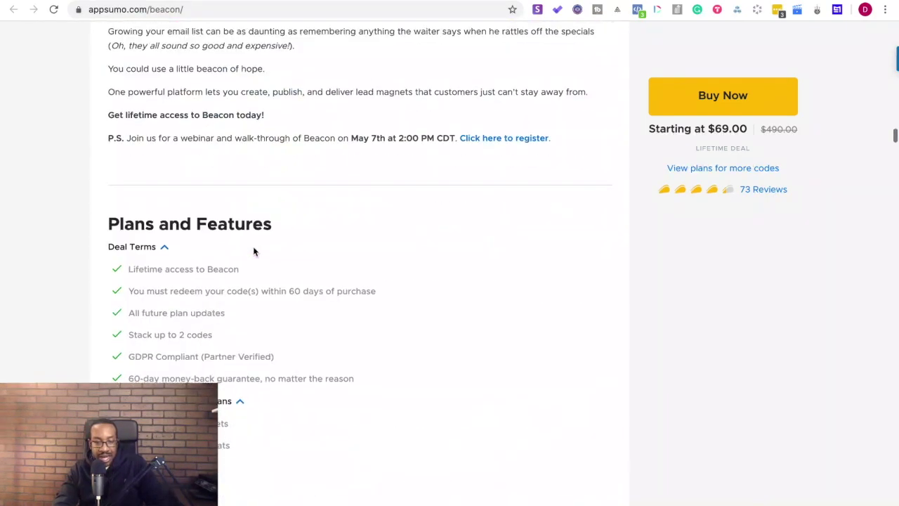
pyautogui.scroll(-6, 254, 252)
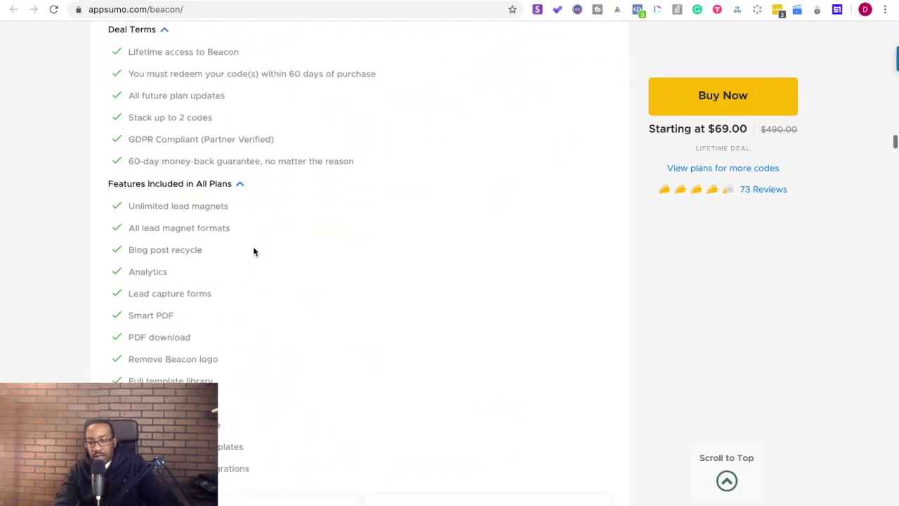
pyautogui.scroll(-1, 254, 251)
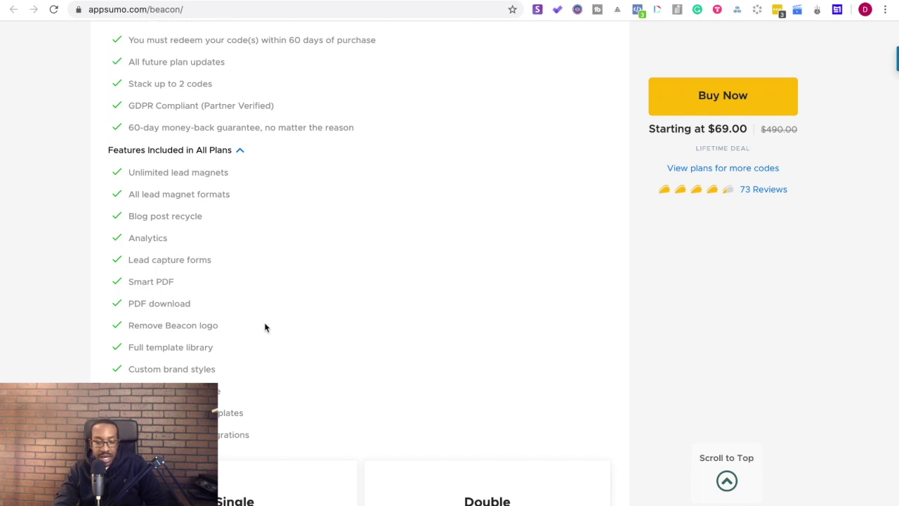
pyautogui.scroll(-3, 265, 326)
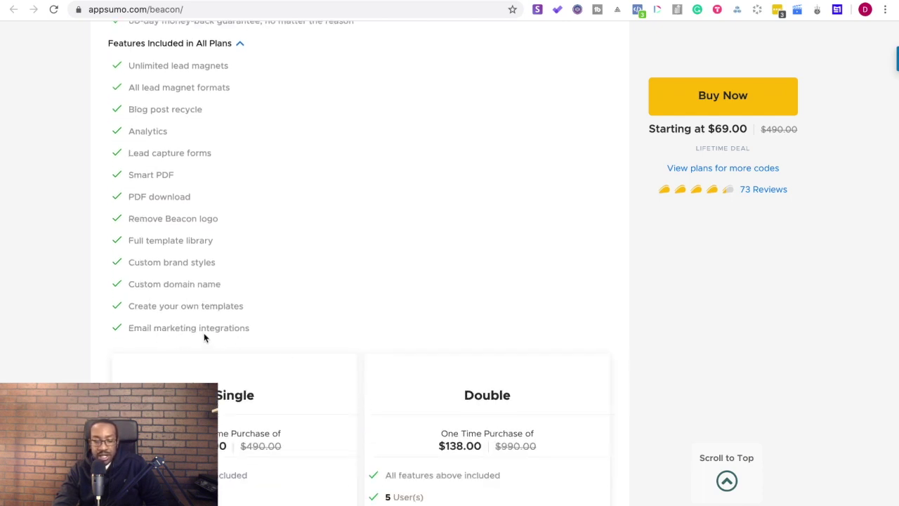
pyautogui.scroll(-4, 205, 338)
pyautogui.scroll(10, 204, 337)
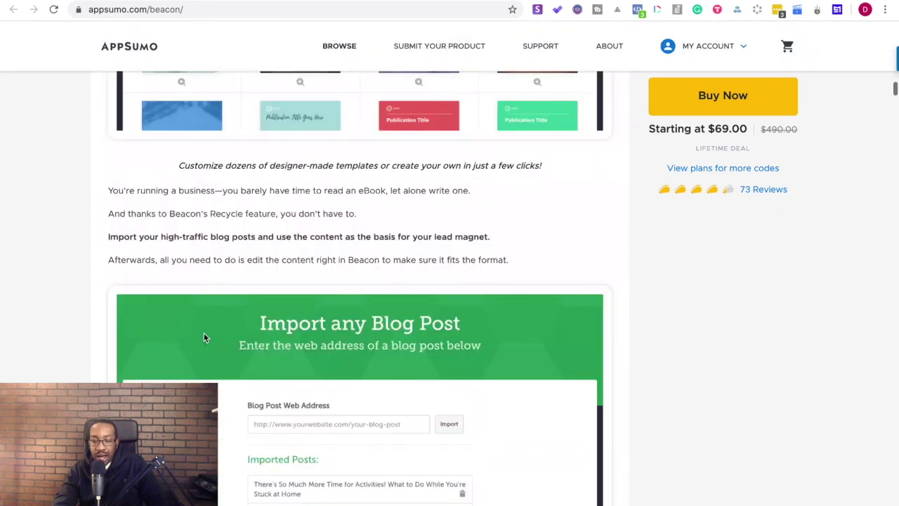
pyautogui.scroll(15, 204, 337)
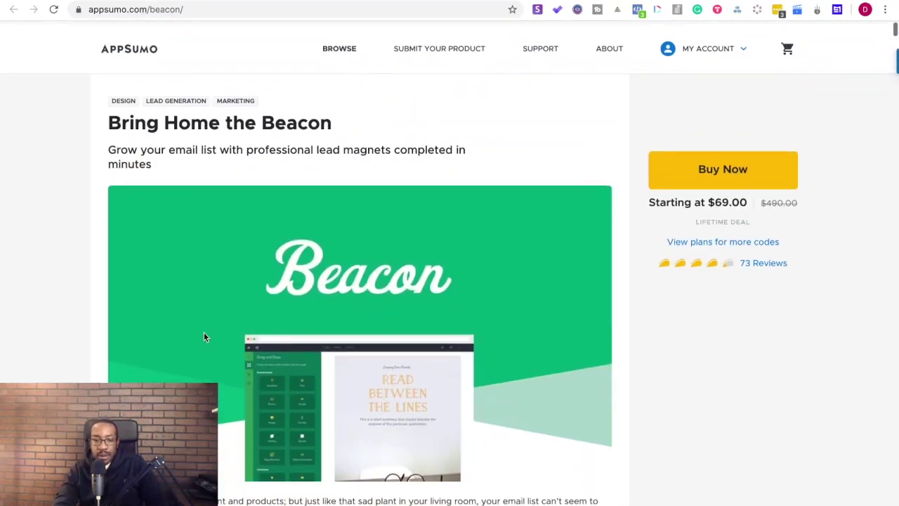